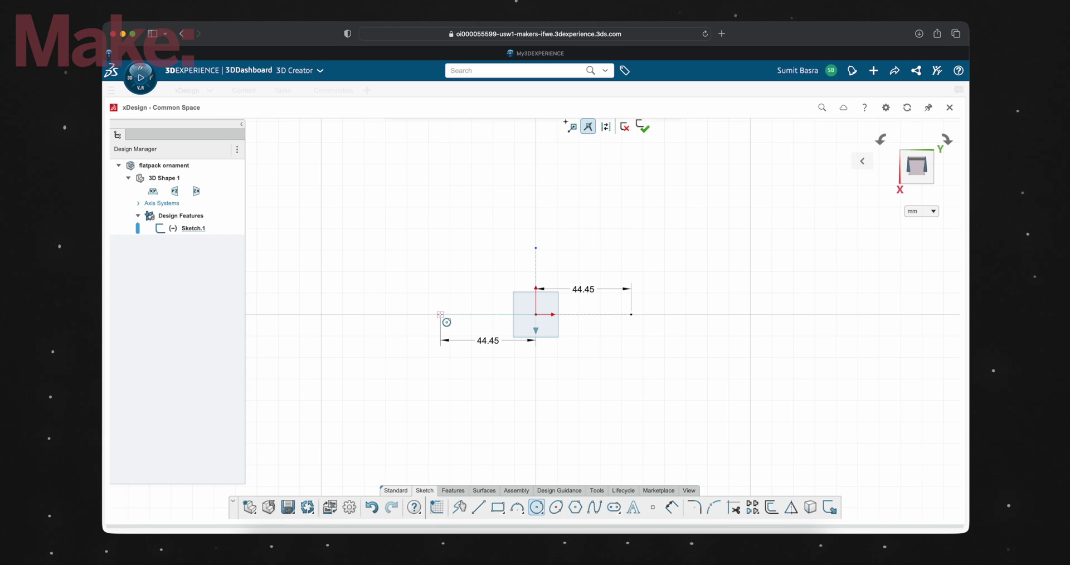
Draw two Ø3 in (76.2 mm) circles at the left and right centre points of Sketch.1
click(440, 315)
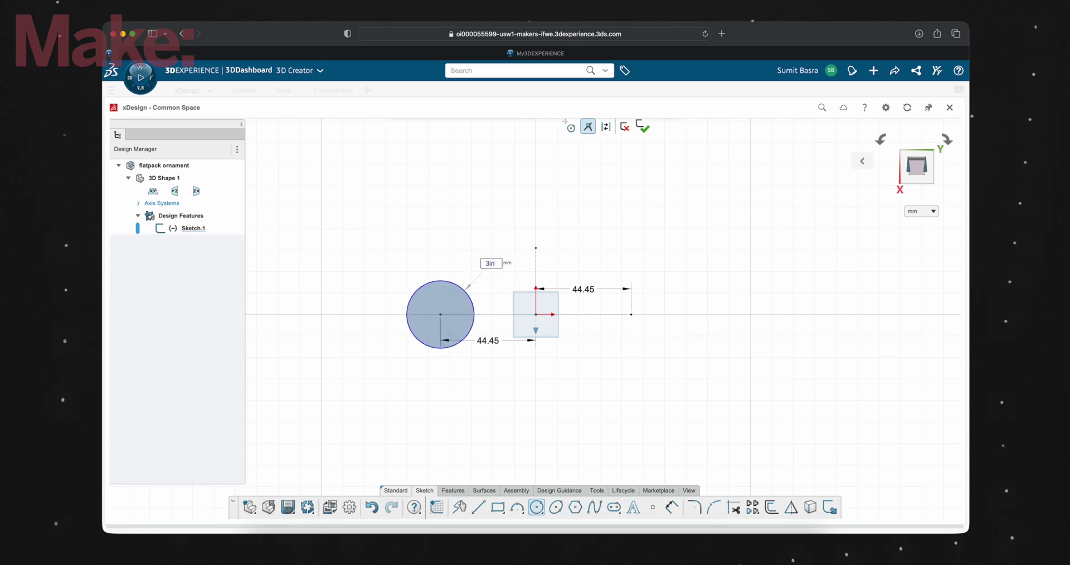
key(Return)
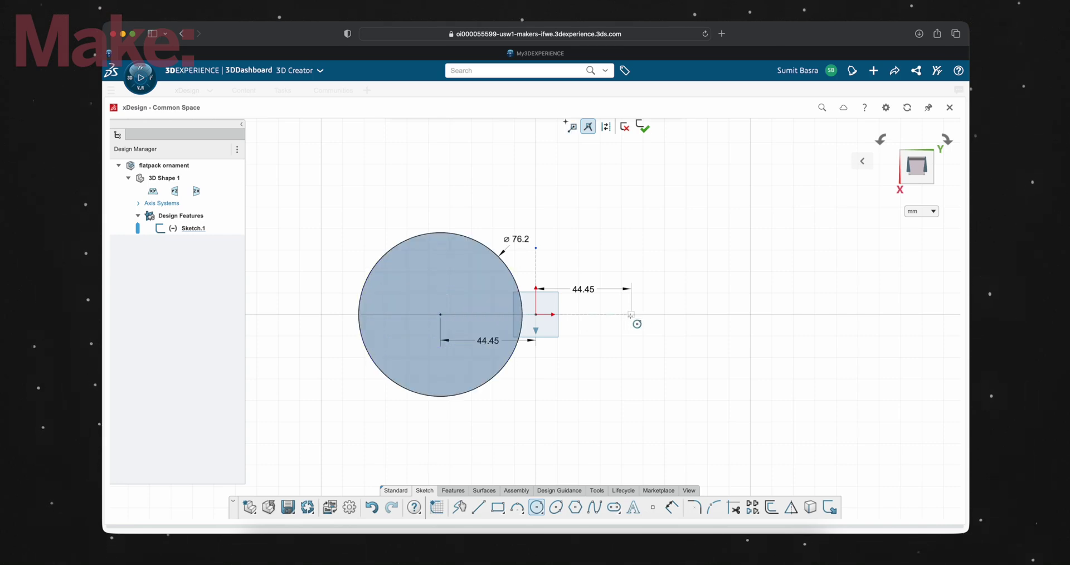
click(633, 301)
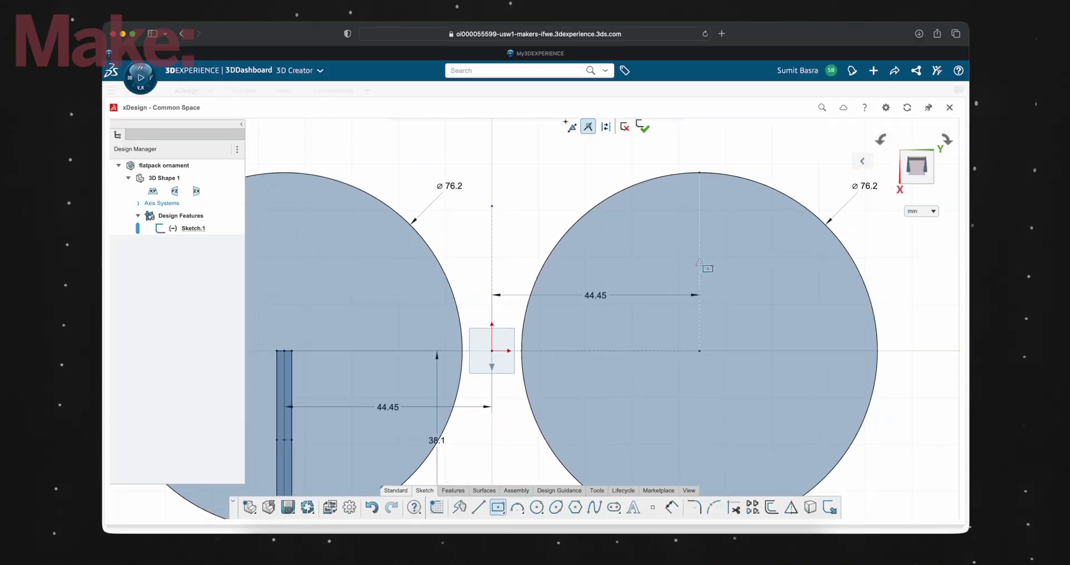
Draw the long centred slot rectangle plus small rectangles at the strip's top and bottom
click(699, 261)
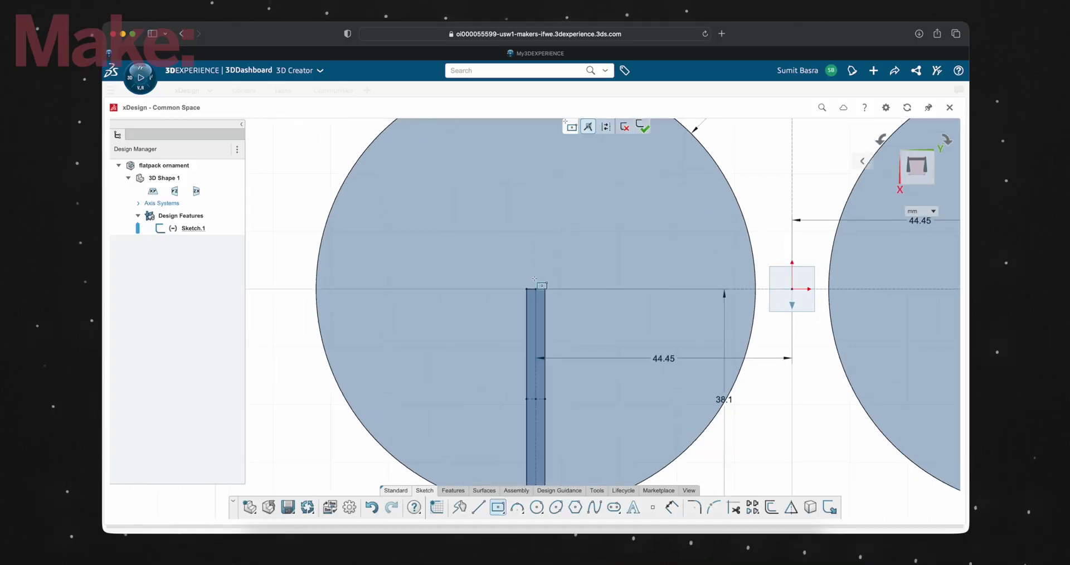
scroll(534, 278, up, 5)
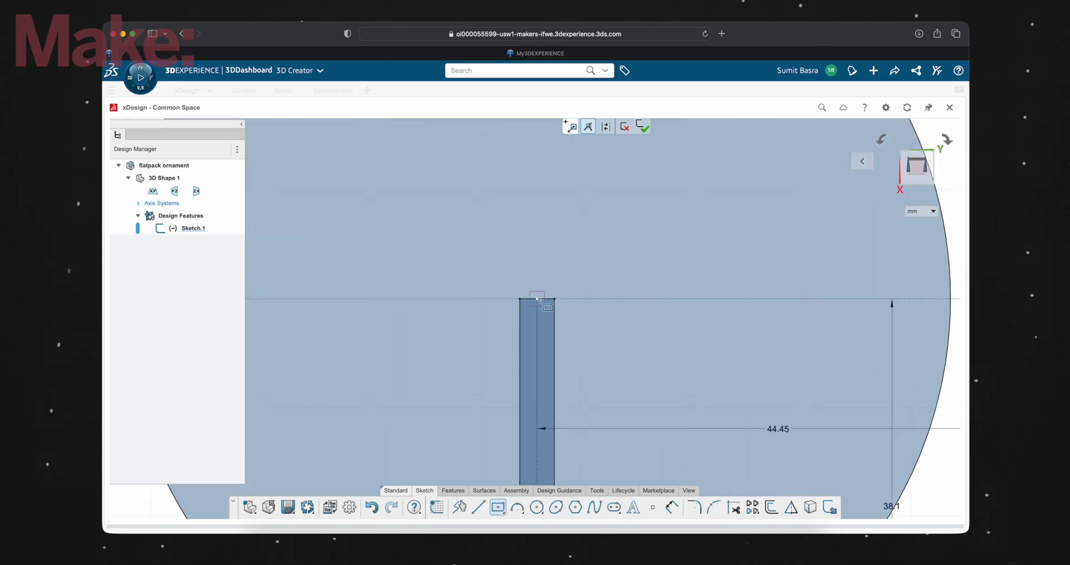
click(536, 299)
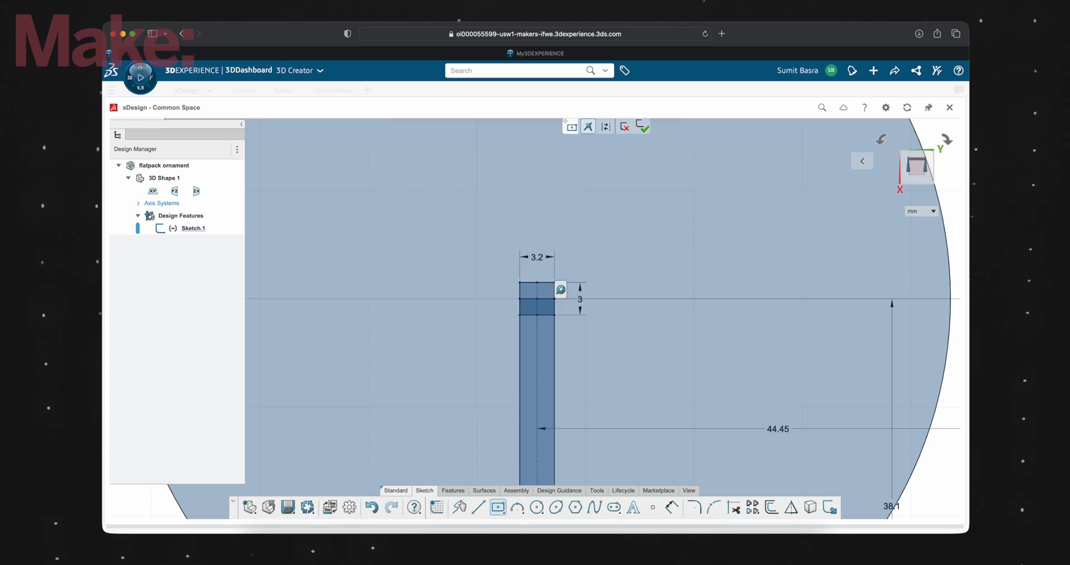
click(544, 272)
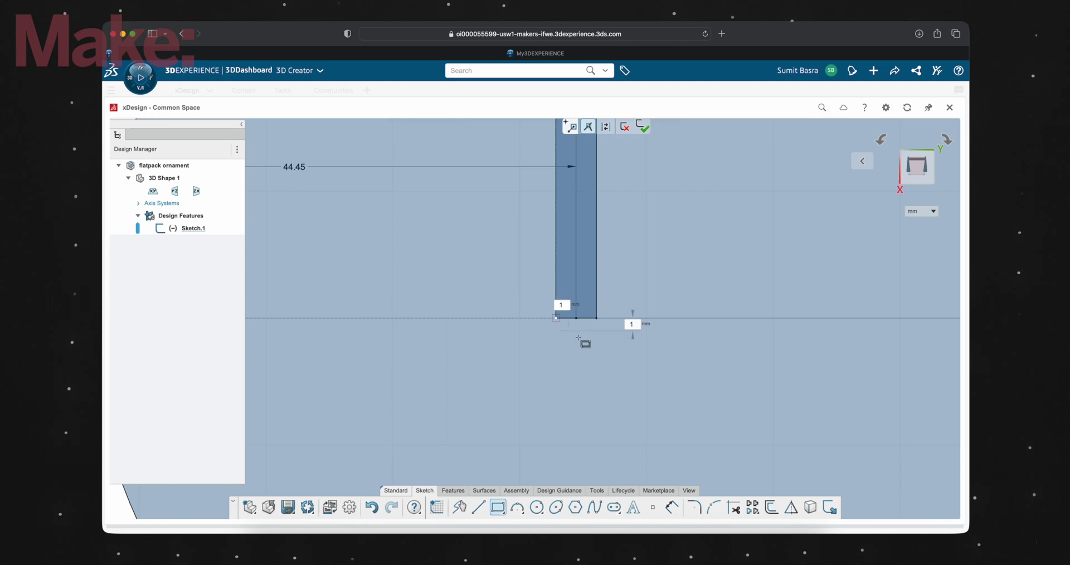
click(556, 318)
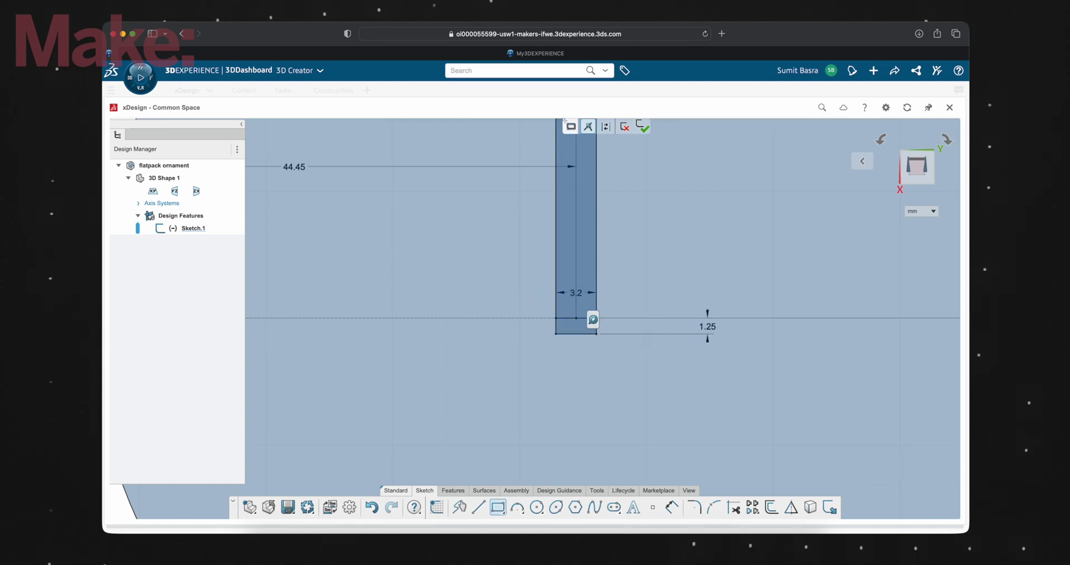
Add two 0.35 × 1.25 clip notch rectangles on either side of the slot strip
scroll(563, 217, up, 3)
click(556, 316)
key(Tab)
text(0.36)
key(Return)
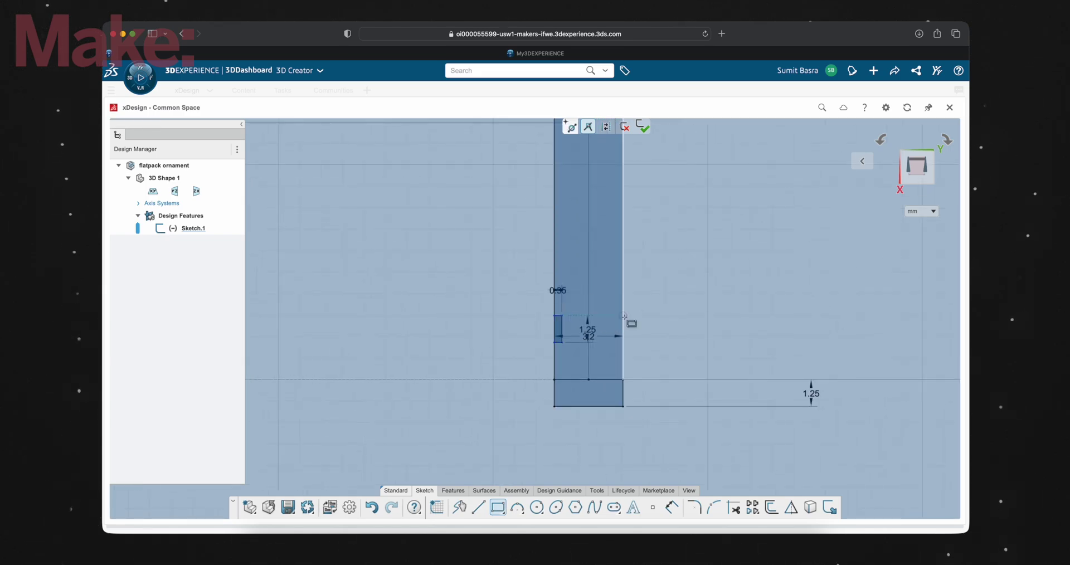
key(Return)
scroll(613, 345, up, 3)
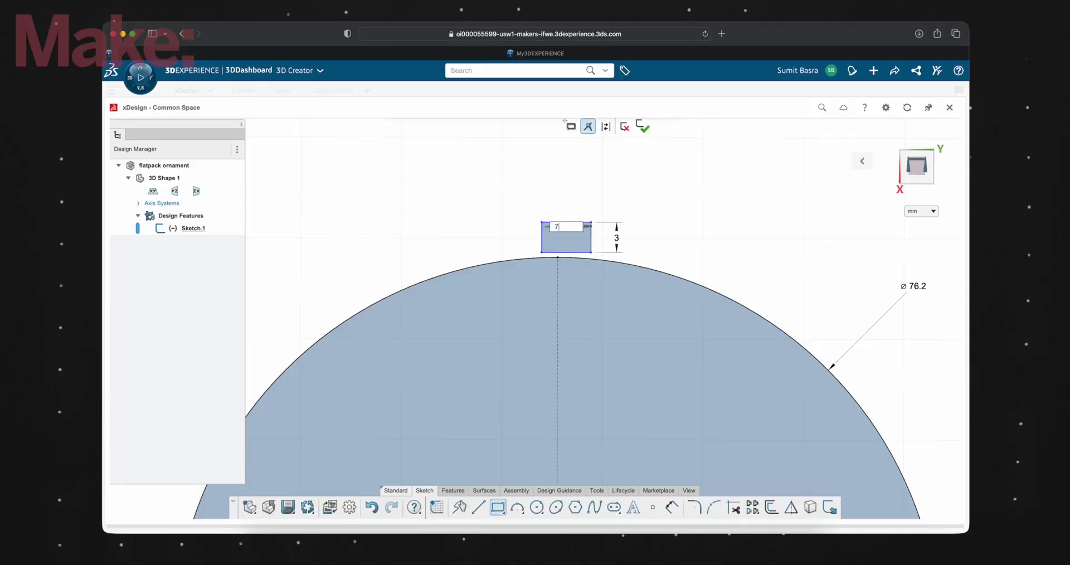
Size the hanger tab 7 wide and 3 tall, offset 3.5 from the centre line on the circle top
key(Return)
scroll(556, 242, up, 3)
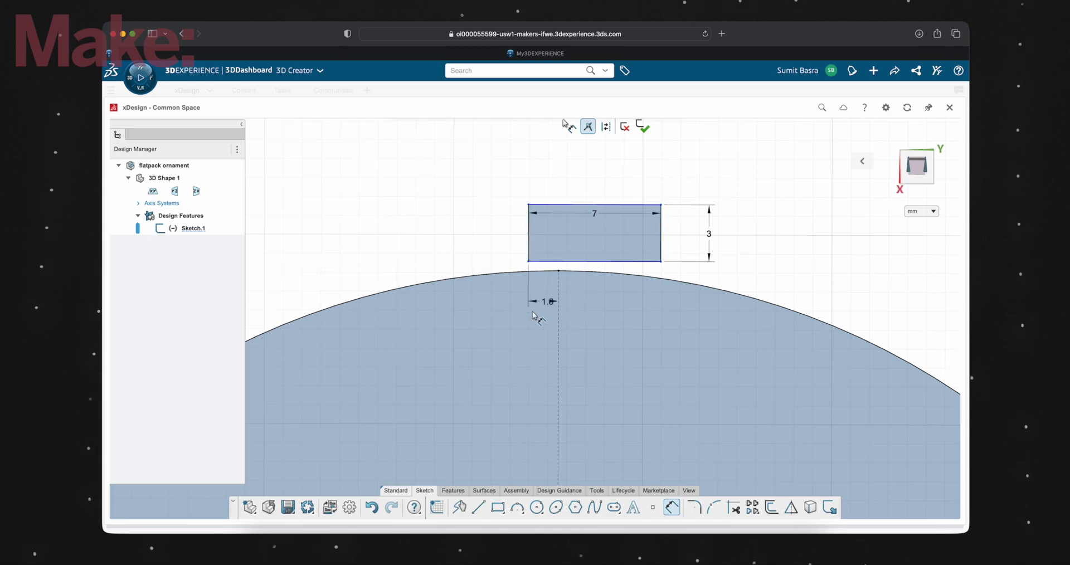
key(Return)
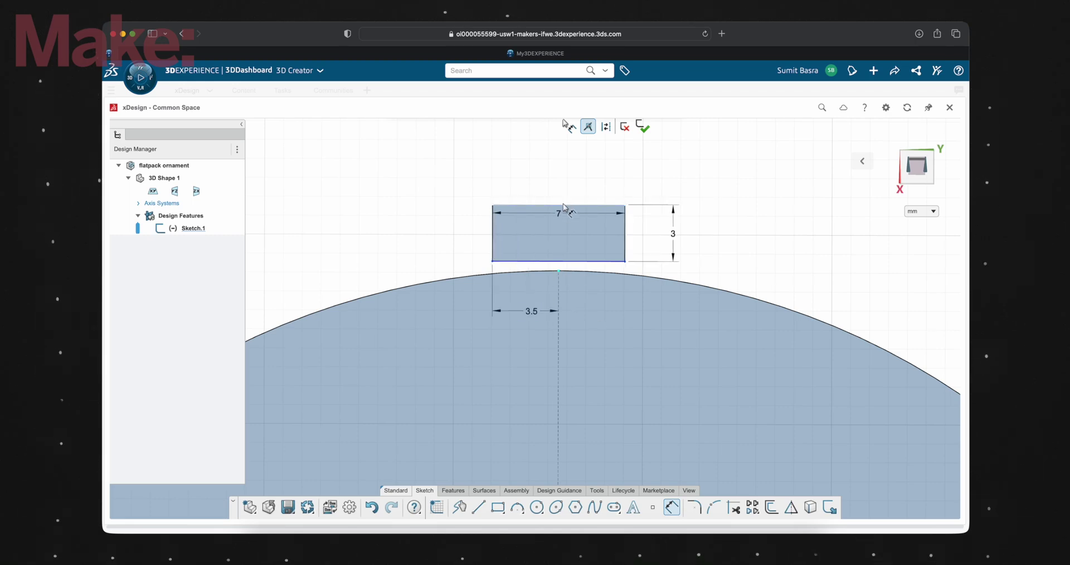
text(3)
key(Return)
key(o)
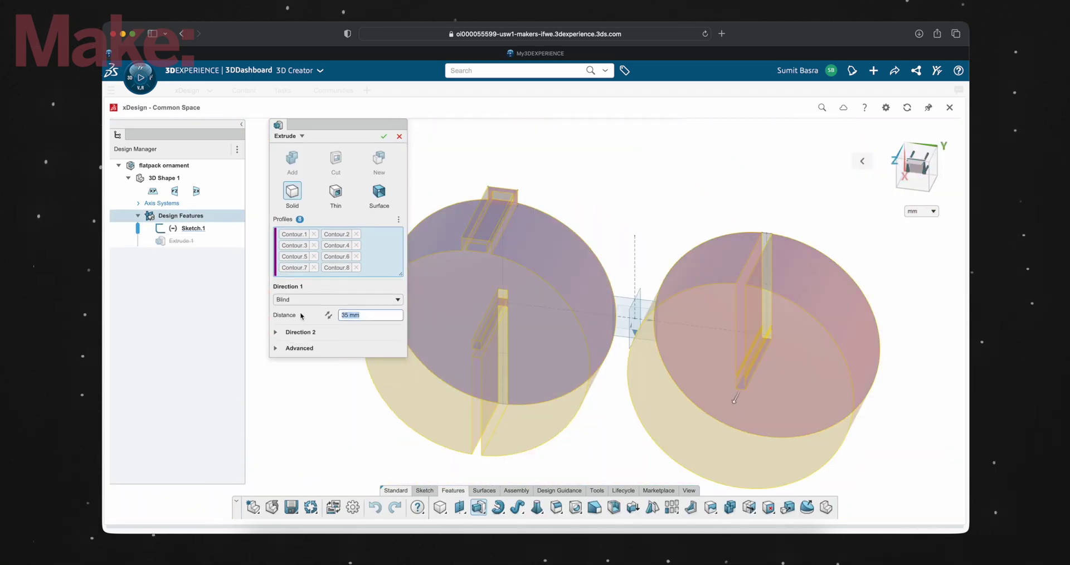
Extrude both halves 3 mm thick and chamfer the four slot entry edges
text(3)
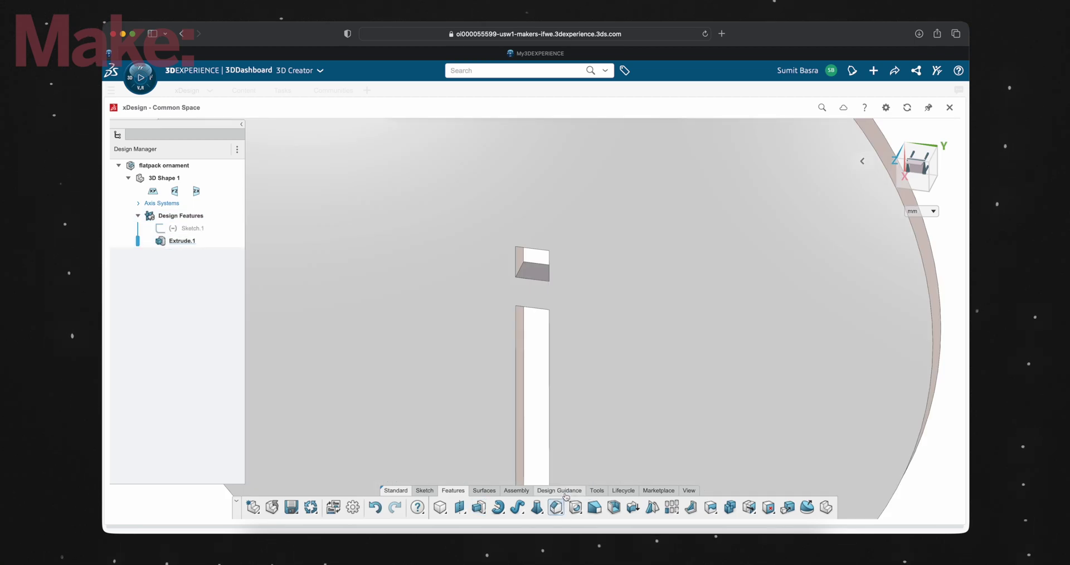
click(555, 507)
click(540, 268)
click(519, 303)
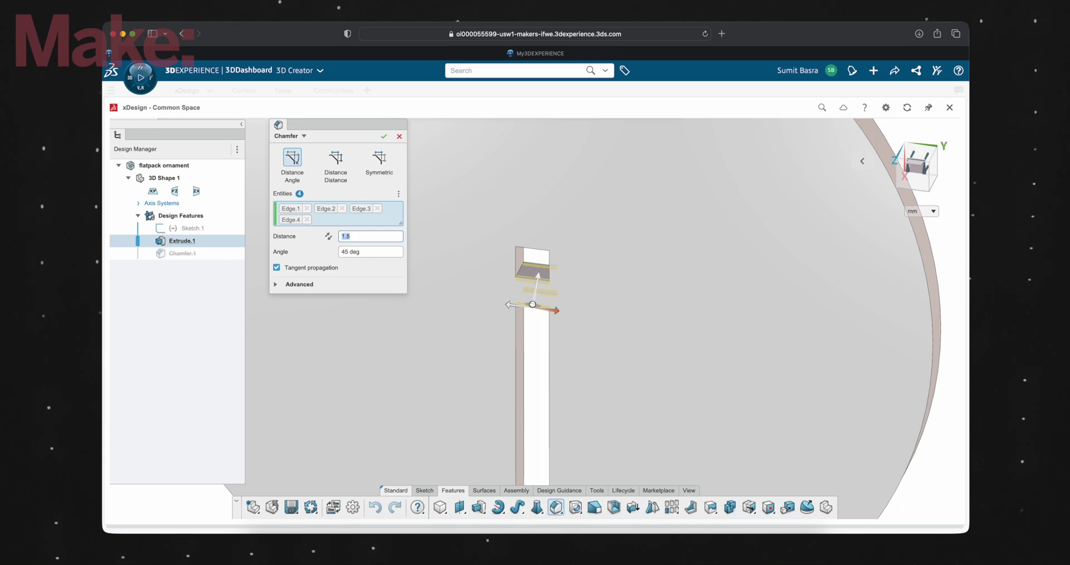
click(384, 137)
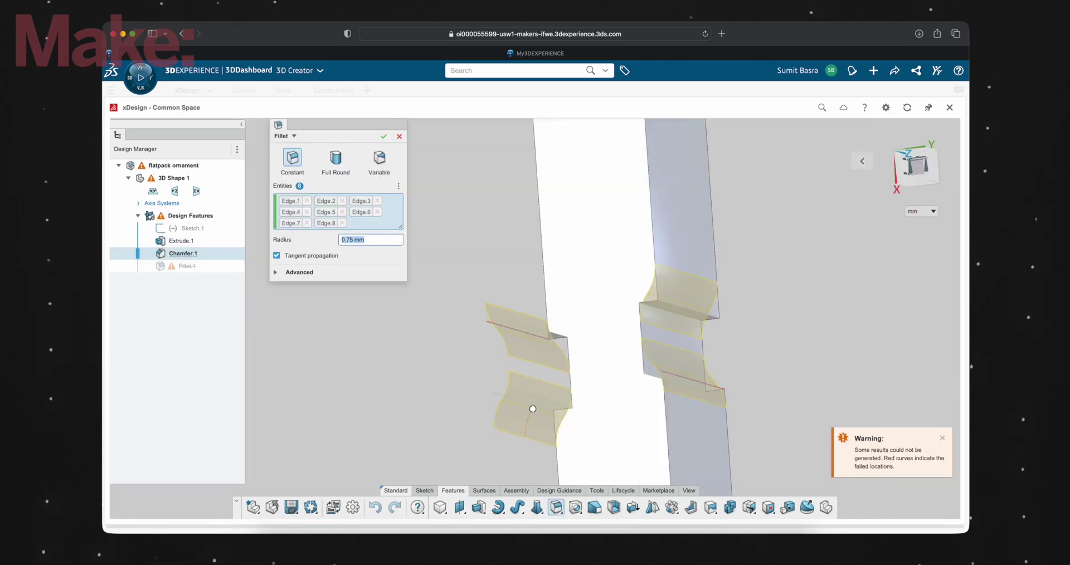
Round the clip notch corners with a 0.5 mm fillet and view the slot straight on
text(0.5)
key(Return)
key(ctrl+1)
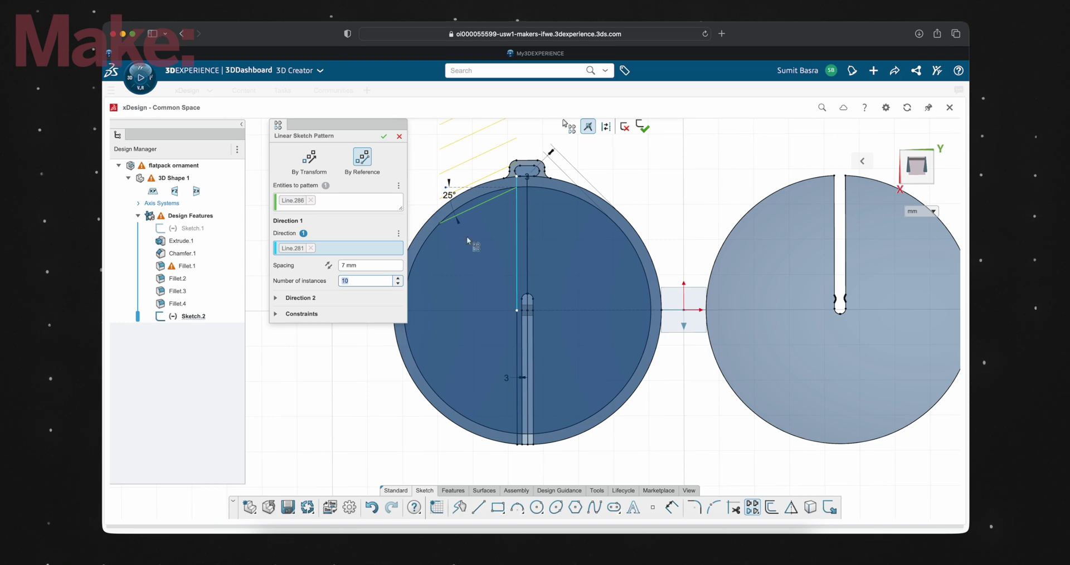
Accept the 10-line stripe pattern and mirror three stripe lines about the vertical centre line
click(383, 137)
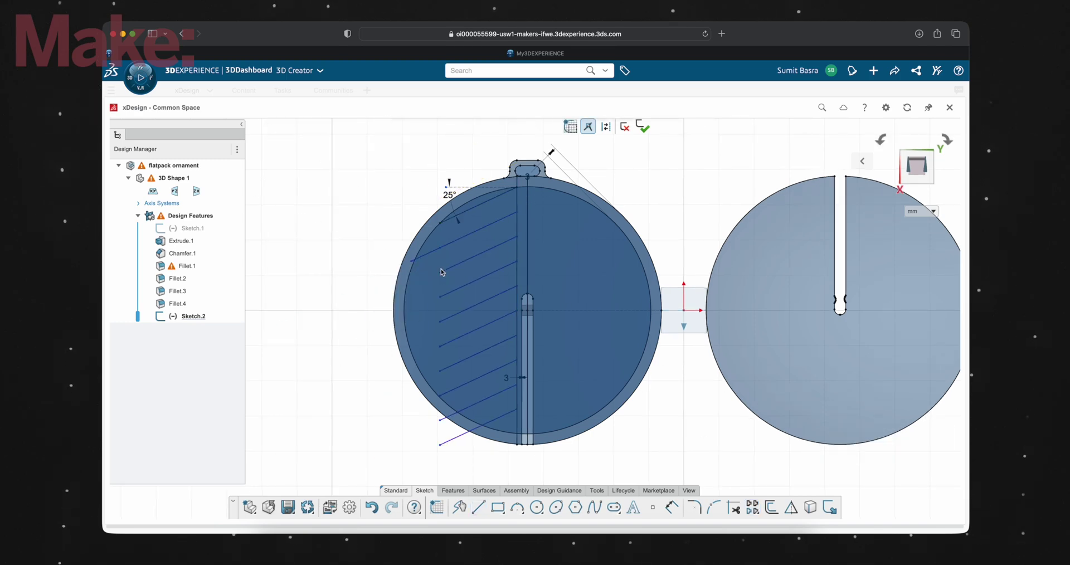
key(Escape)
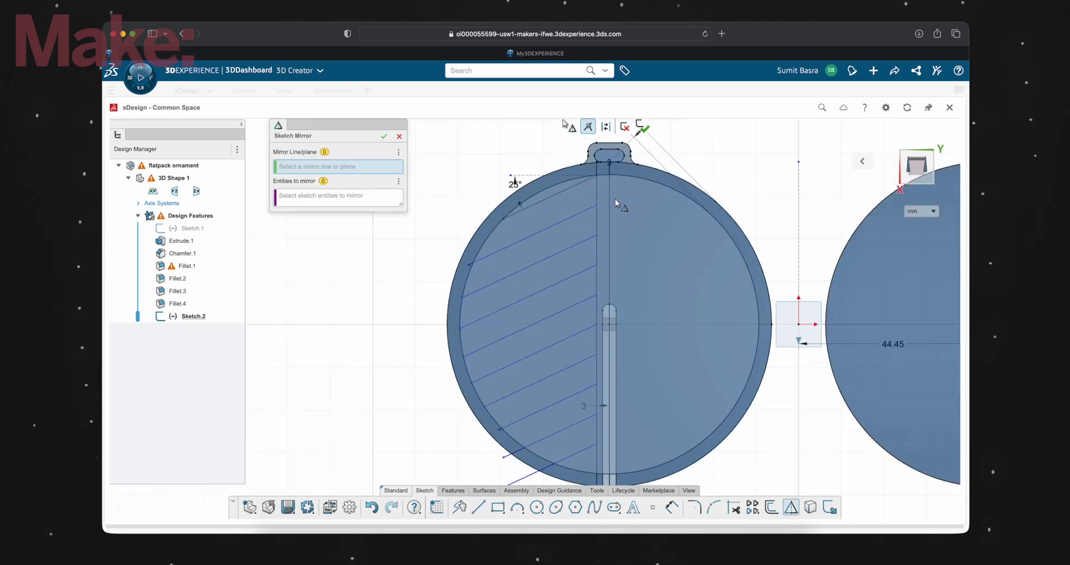
click(612, 199)
click(527, 208)
click(501, 249)
click(496, 283)
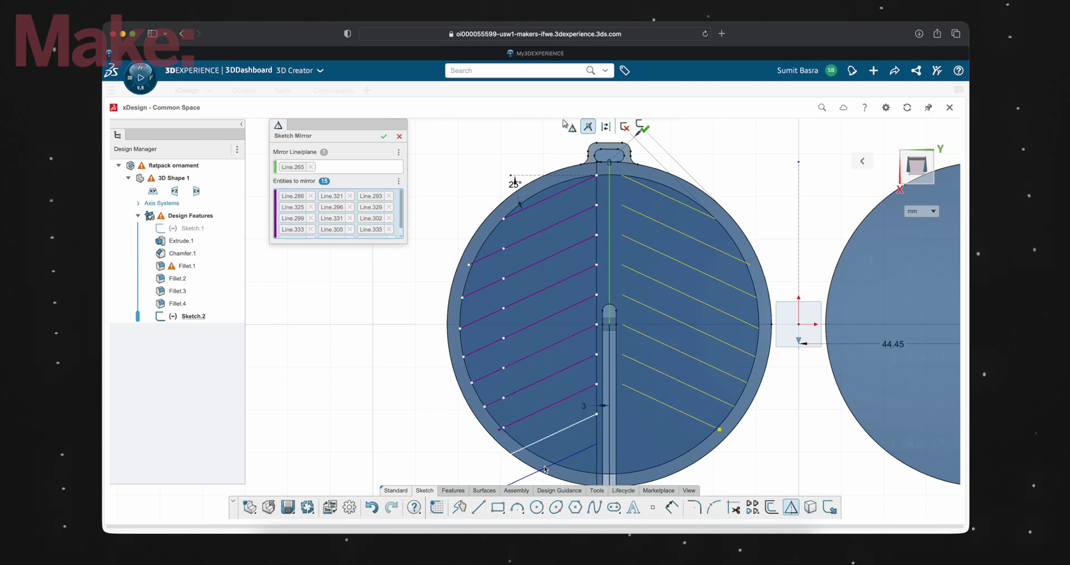
scroll(599, 315, down, 3)
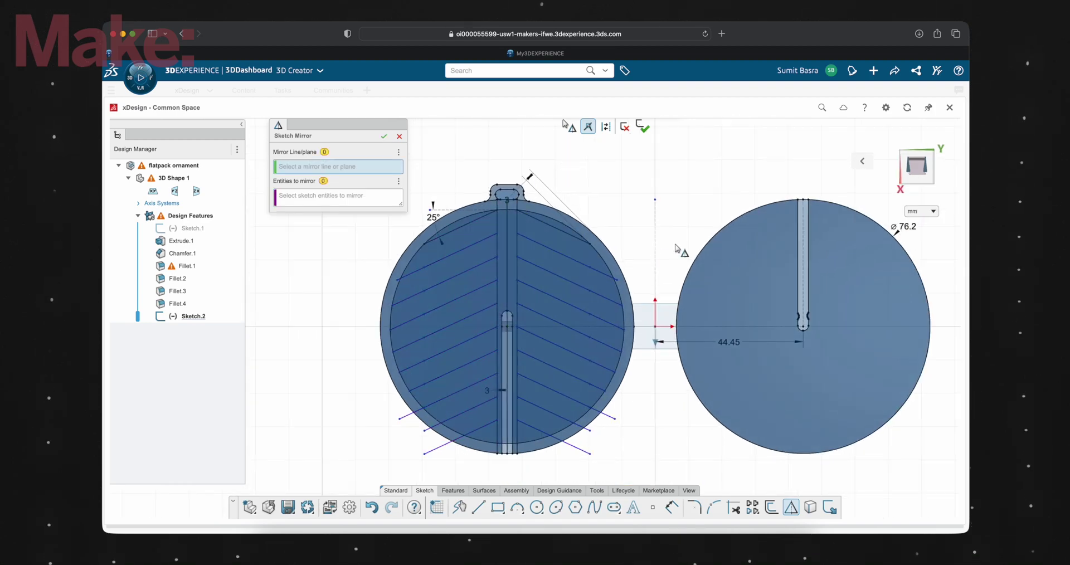
key(Return)
Mirror the lower-left and lower-right stripe lines on the second half into chevrons
click(452, 237)
click(410, 344)
click(413, 366)
click(417, 389)
click(436, 428)
click(439, 449)
click(444, 398)
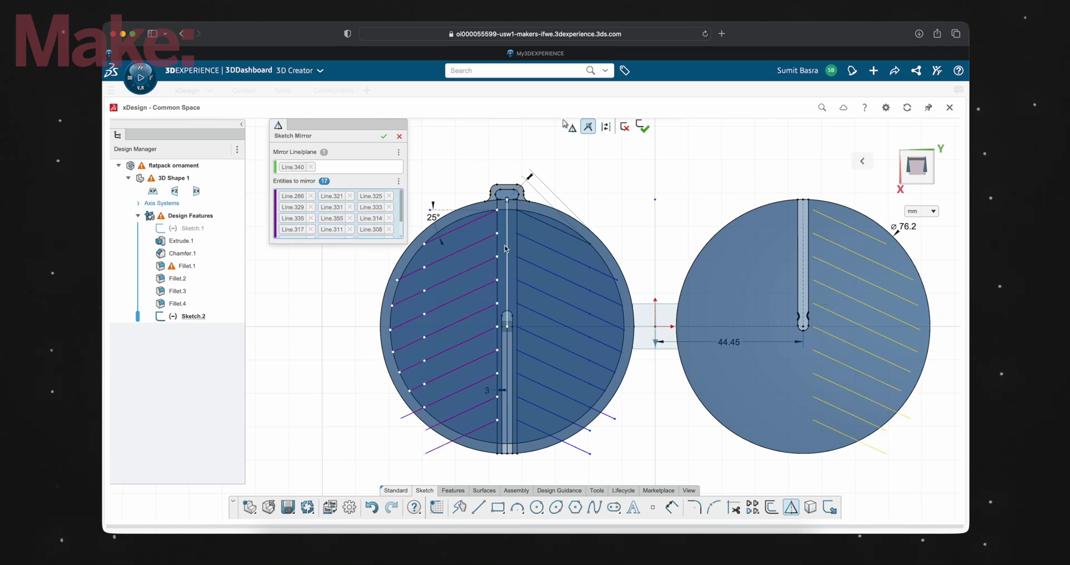
click(594, 387)
click(596, 364)
click(582, 357)
click(600, 342)
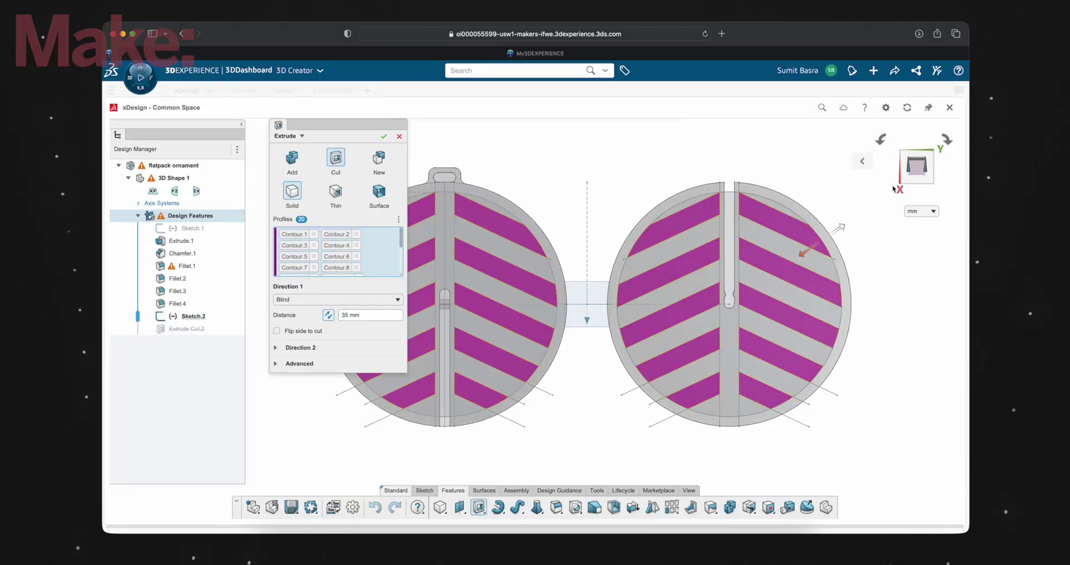
Cut the chevron stripe contours through both ornament halves
click(383, 136)
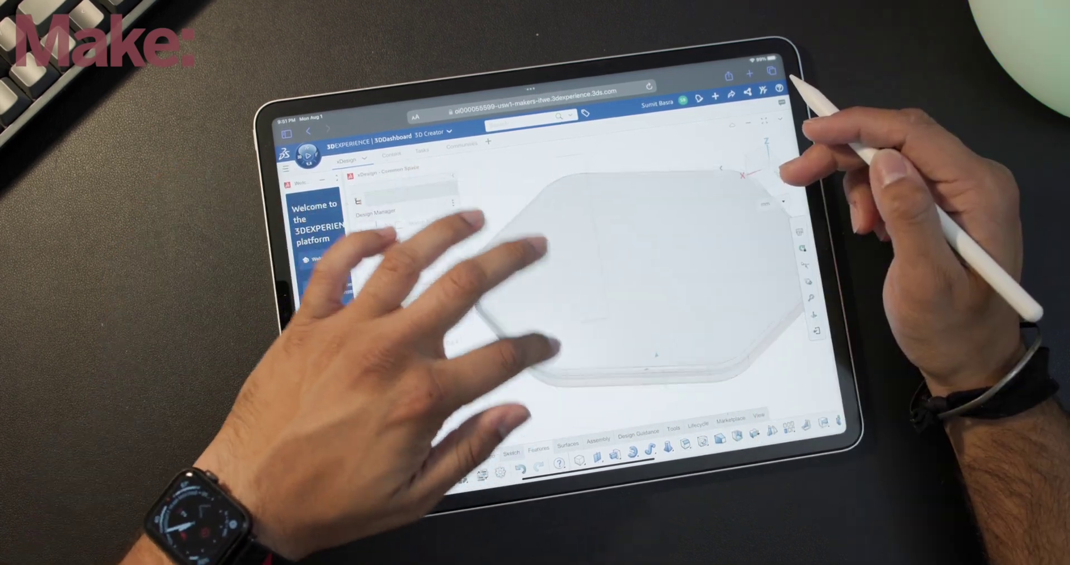
Orbit the hexagonal part to view its underside with the holes
drag(534, 245, 512, 226)
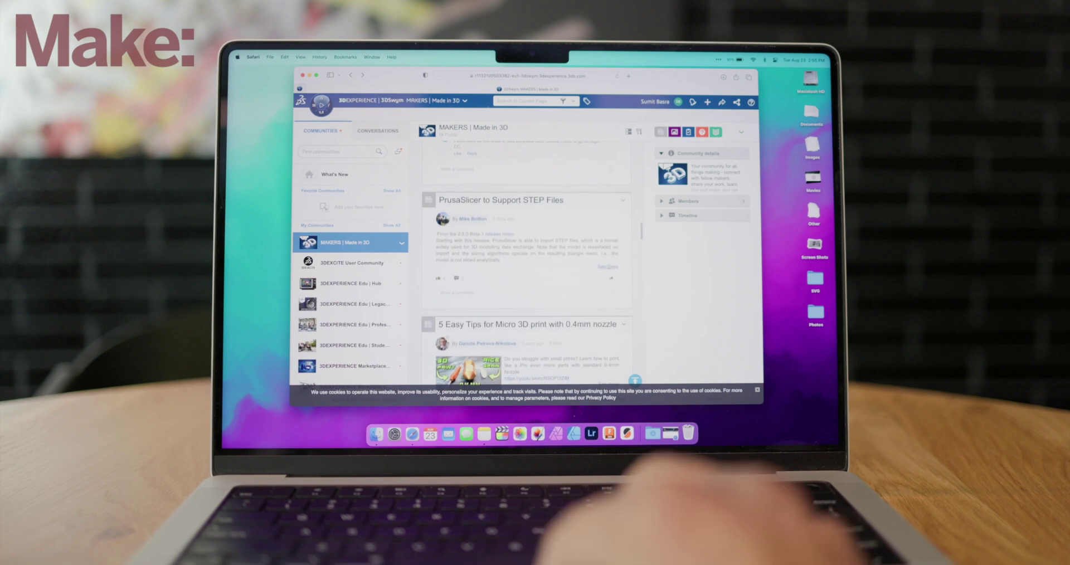
click(607, 267)
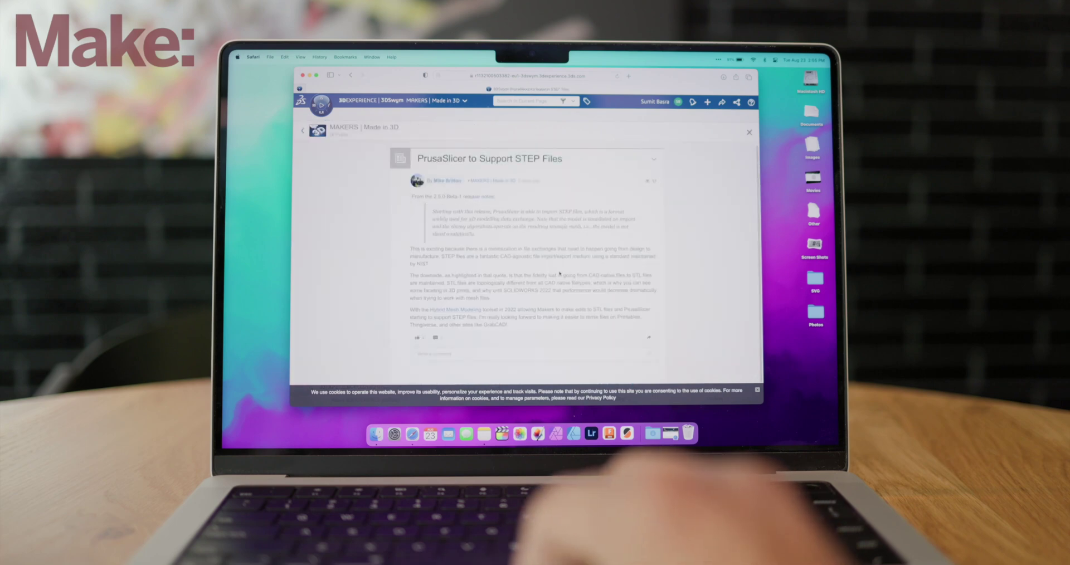